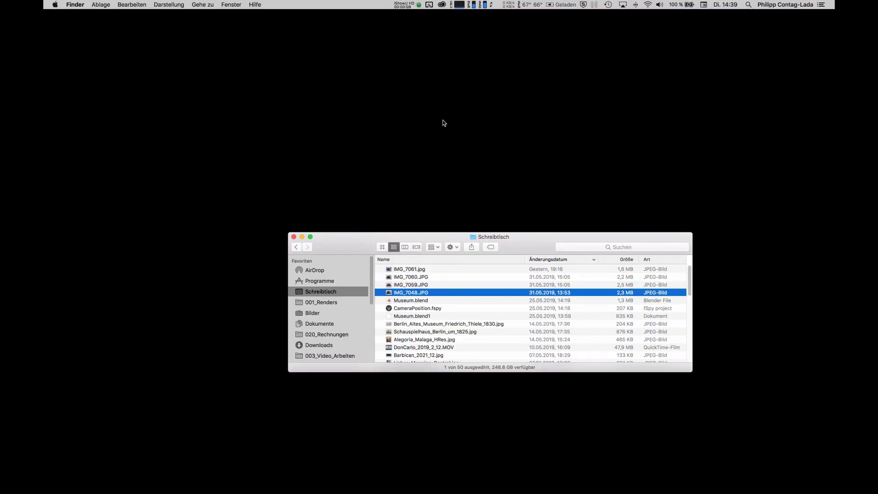
pyautogui.doubleClick(389, 294)
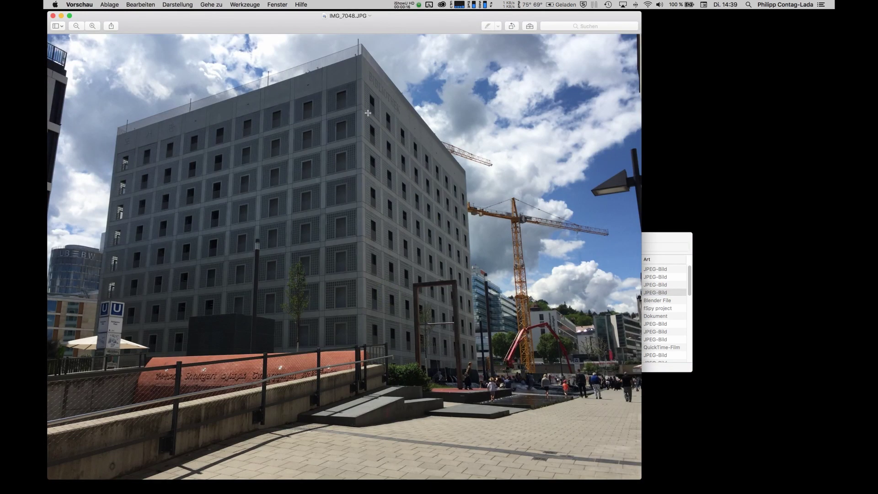
pyautogui.click(247, 5)
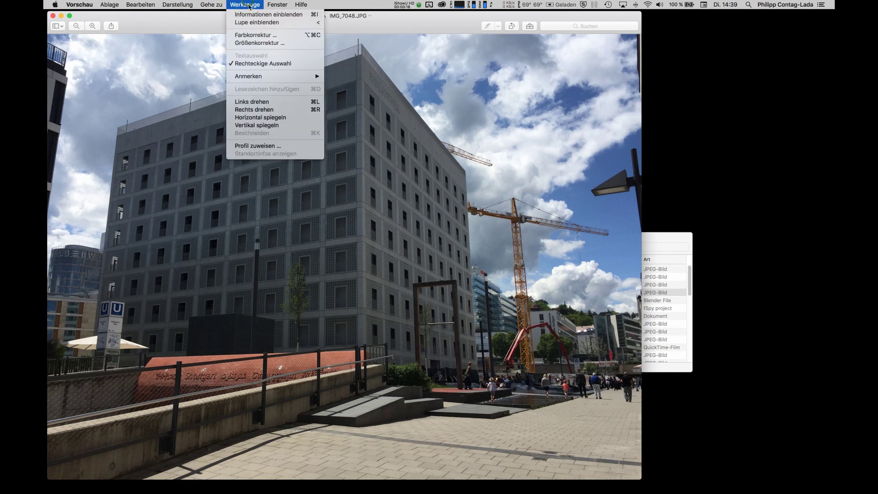
pyautogui.click(252, 15)
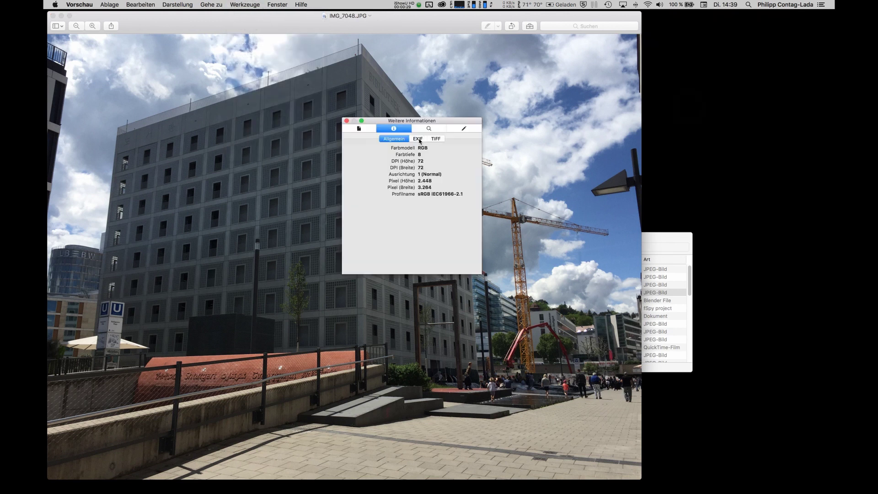
pyautogui.click(417, 139)
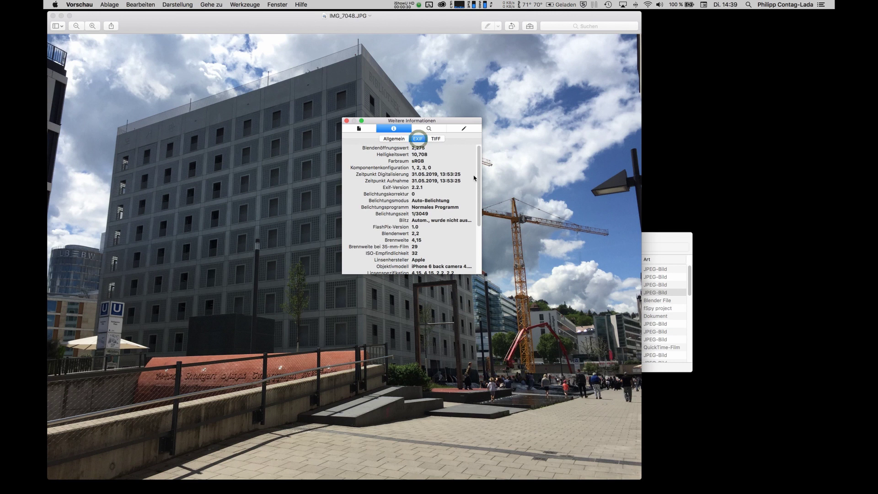
pyautogui.moveTo(478, 177)
pyautogui.mouseDown()
pyautogui.moveTo(483, 231)
pyautogui.moveTo(481, 168)
pyautogui.mouseUp()
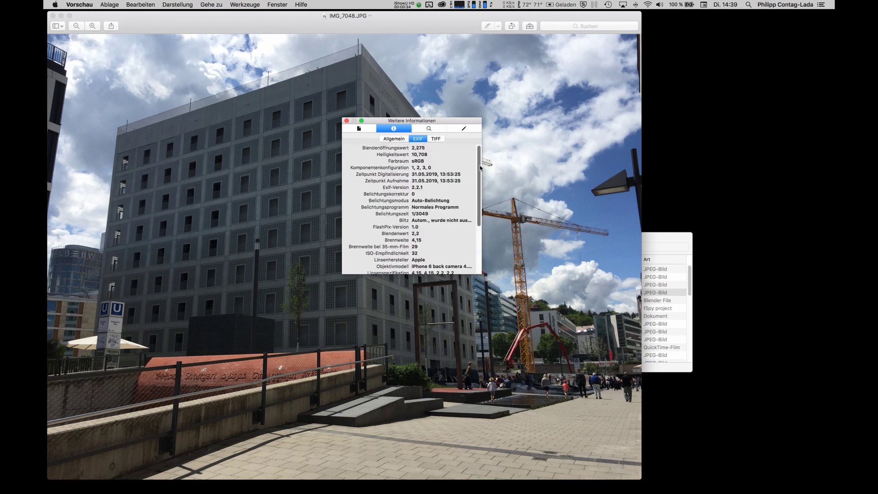
pyautogui.click(436, 139)
pyautogui.click(394, 139)
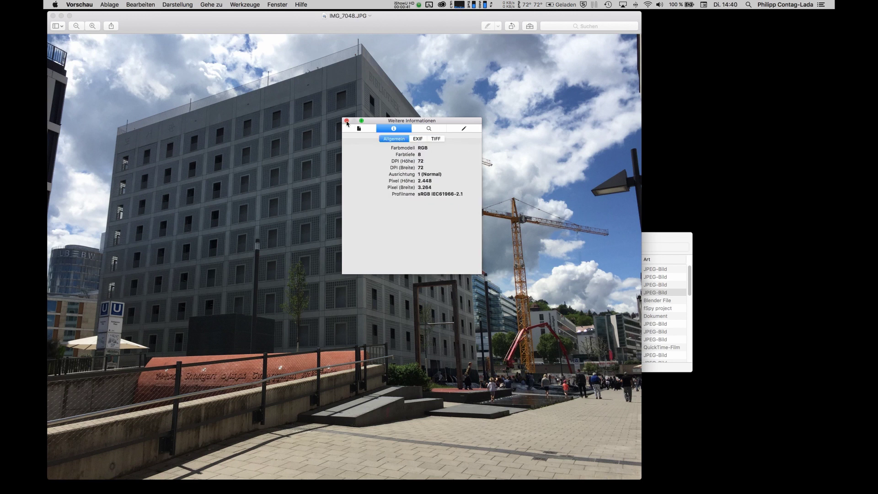
pyautogui.click(347, 121)
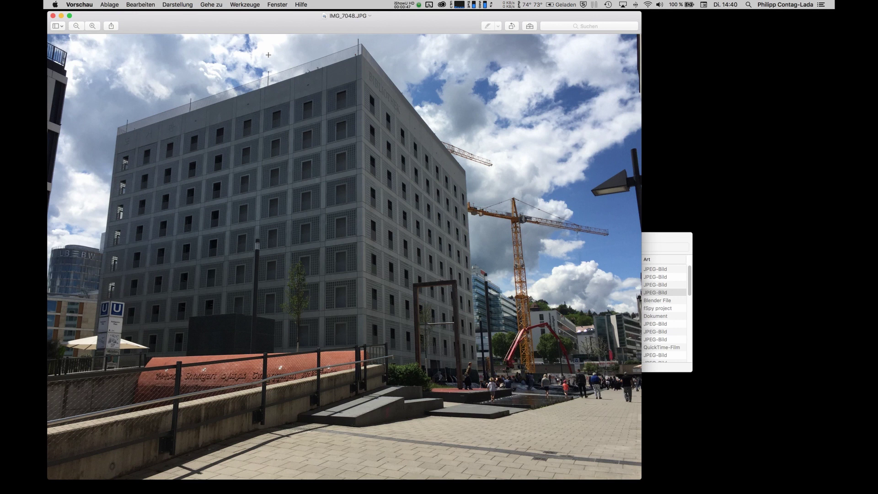
# Step: Reopen IMG_7059.JPG in Preview and show its information inspector
pyautogui.press('super+q')
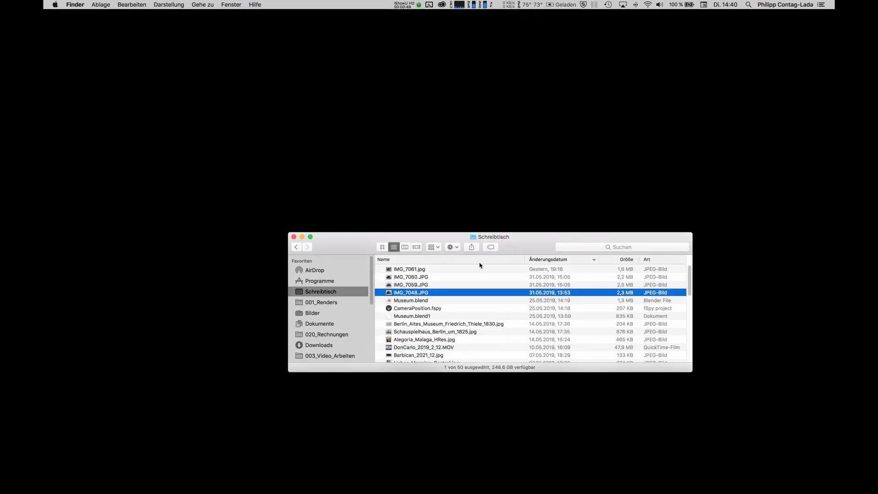
pyautogui.doubleClick(391, 285)
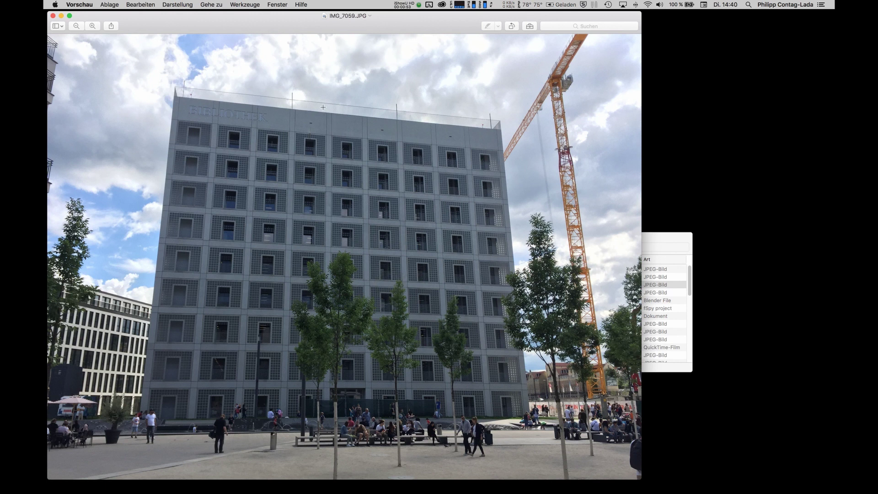
pyautogui.press('super+i')
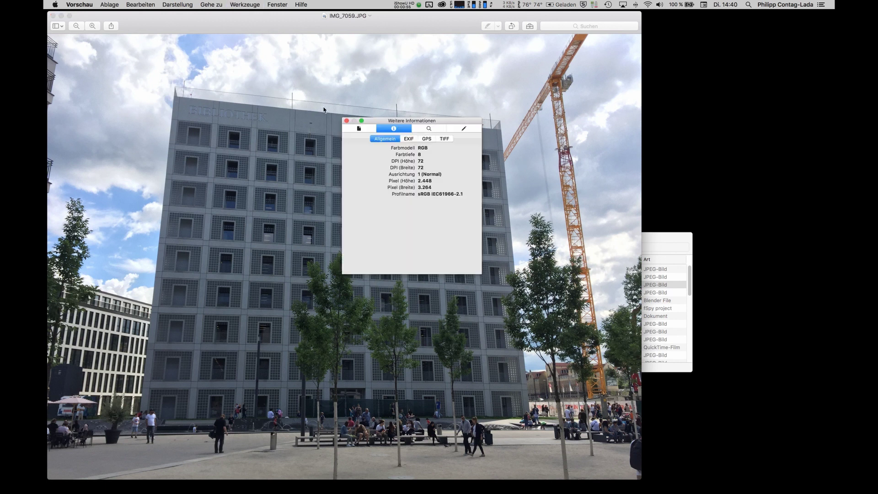
# Step: Show the photo's GPS data (274,44 m altitude, coordinates, map pin) in an enlarged inspector
pyautogui.moveTo(379, 126); pyautogui.dragTo(378, 143)
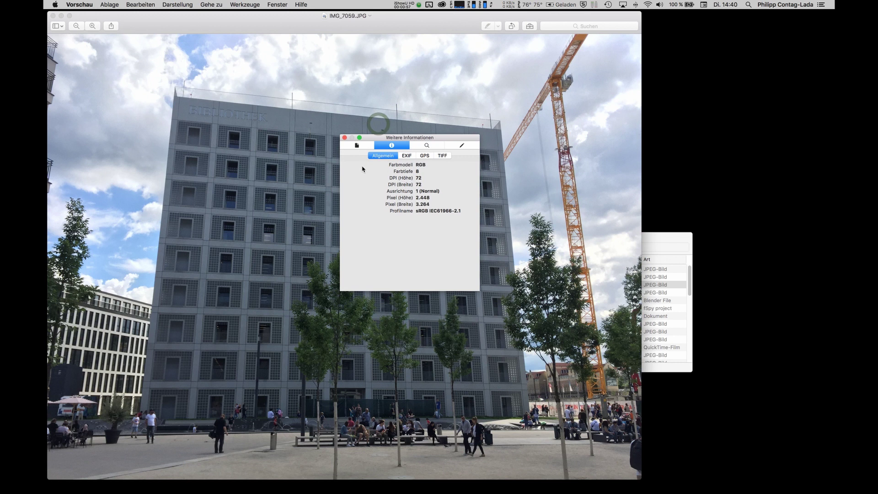
pyautogui.click(407, 155)
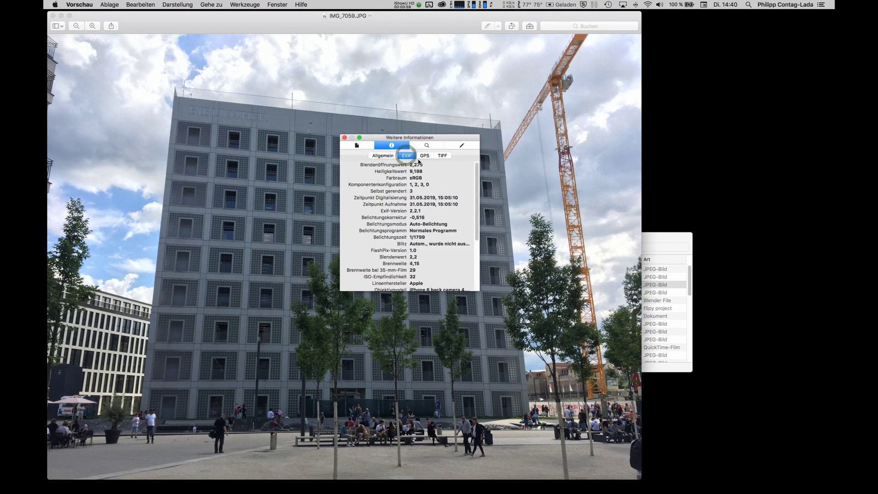
pyautogui.click(424, 156)
pyautogui.moveTo(433, 138); pyautogui.dragTo(394, 78)
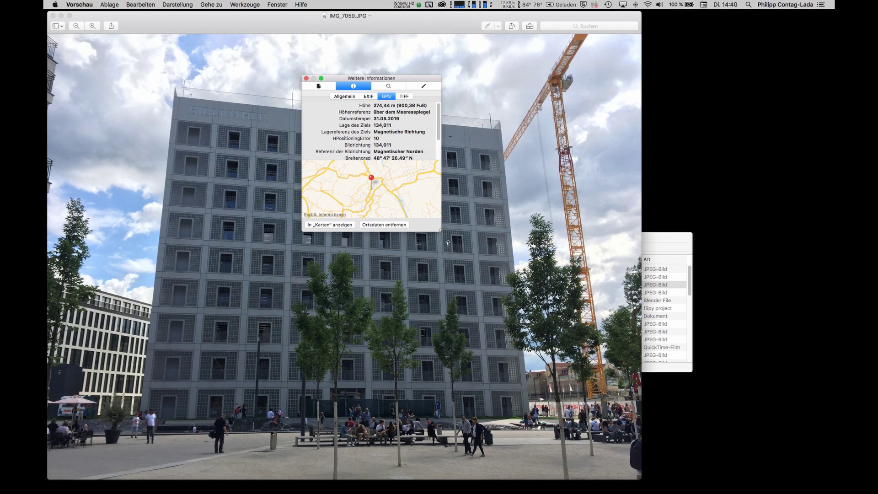
pyautogui.moveTo(442, 233); pyautogui.dragTo(499, 326)
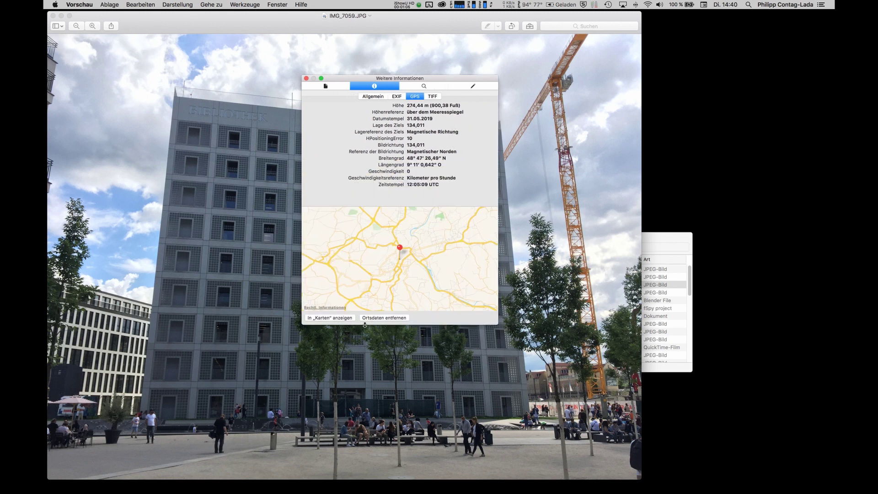
# Step: Show the photo's location in Maps, zoomed in on the pin in satellite view
pyautogui.click(345, 319)
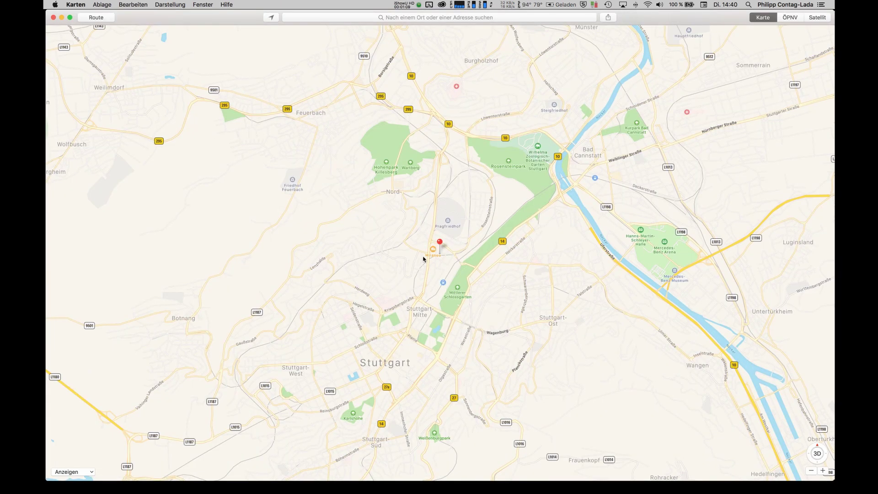
pyautogui.scroll(10, 454, 259)
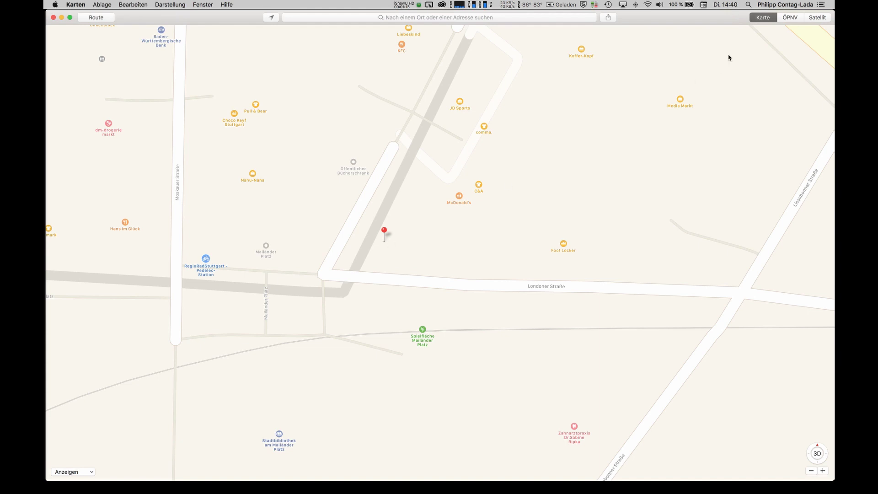
pyautogui.click(814, 20)
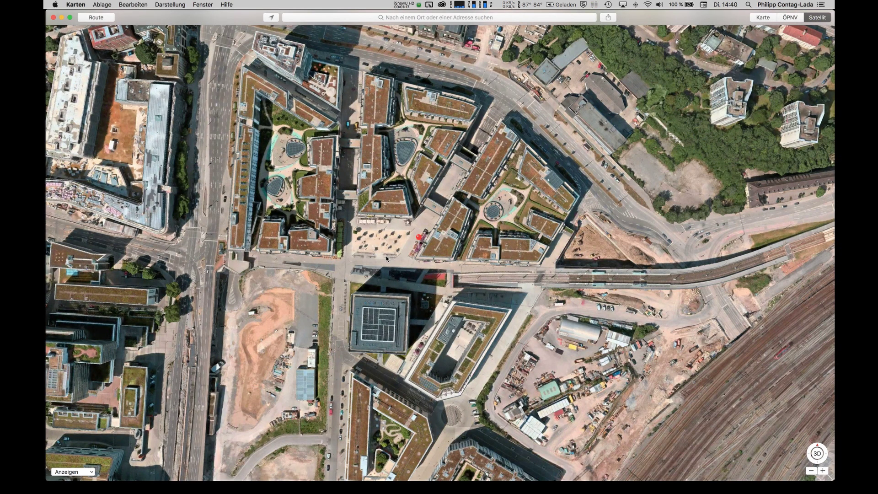
# Step: Close the GPS info window, zoom the satellite map into a 3D view, and return to the photo
pyautogui.press('super+Tab')
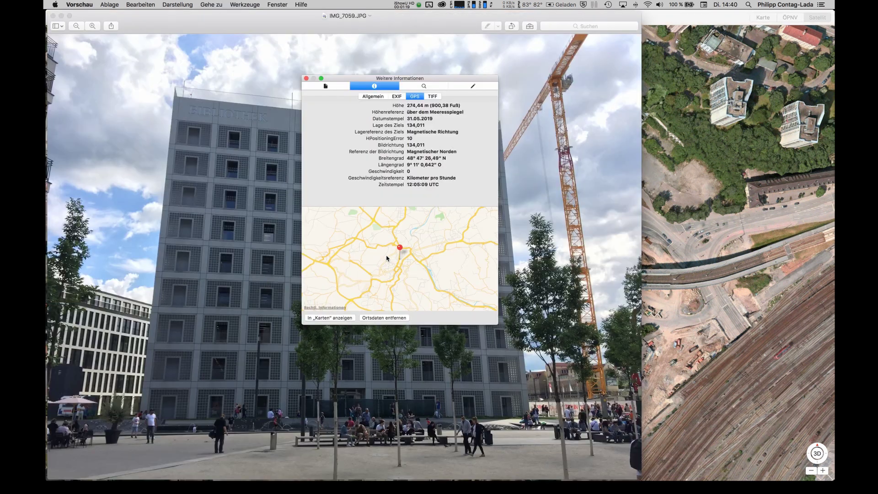
pyautogui.click(306, 79)
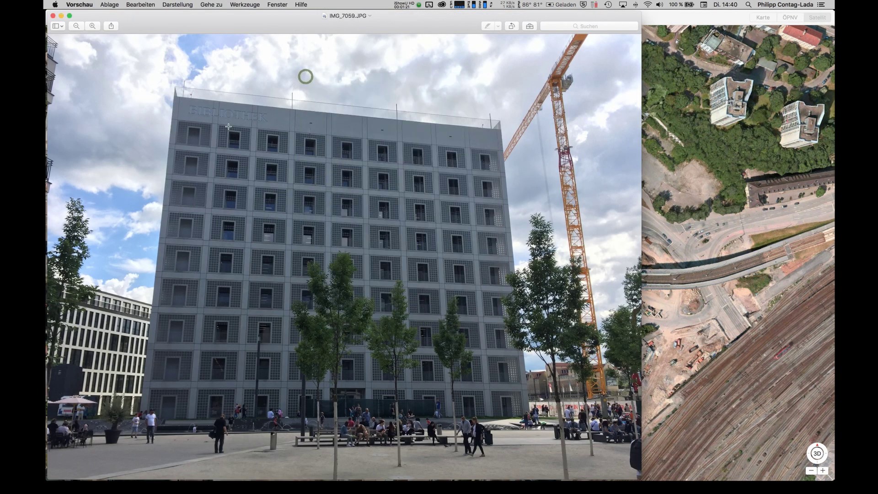
pyautogui.press('super+Tab')
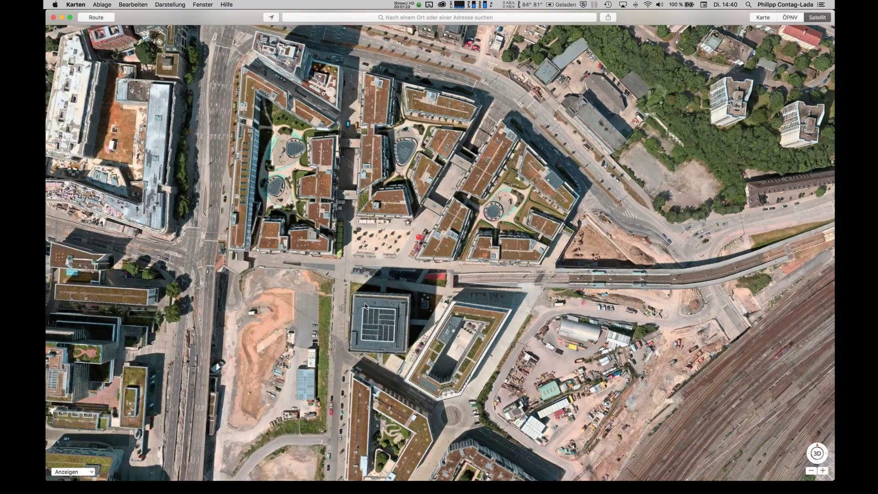
pyautogui.scroll(10, 420, 251)
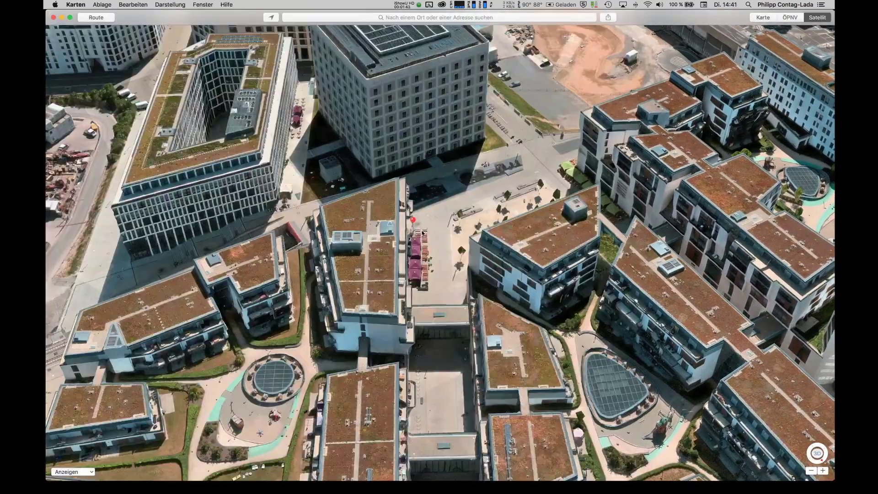
pyautogui.press('super+Tab')
pyautogui.press('super+Tab')
pyautogui.press('super+Tab')
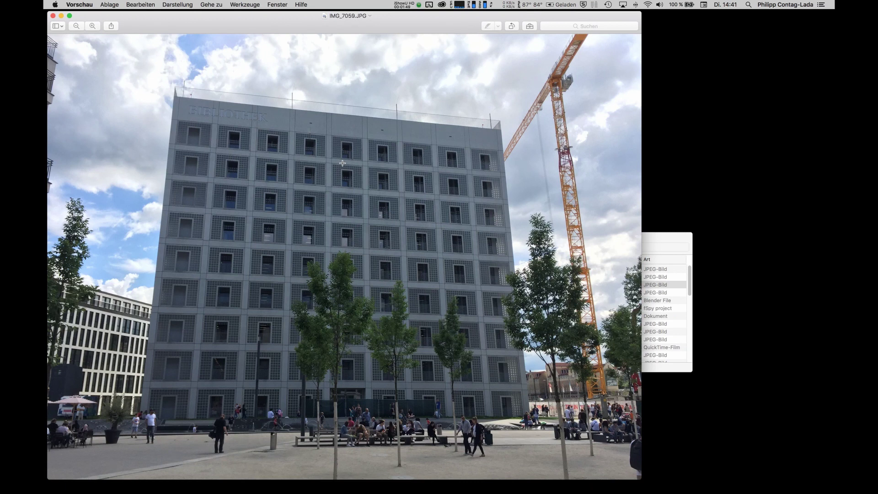
# Step: Launch fSpy, load IMG_7059.JPG, and widen the window to nearly full screen
pyautogui.press('super+q')
pyautogui.press('super+space')
pyautogui.write('fspy')
pyautogui.press('Return')
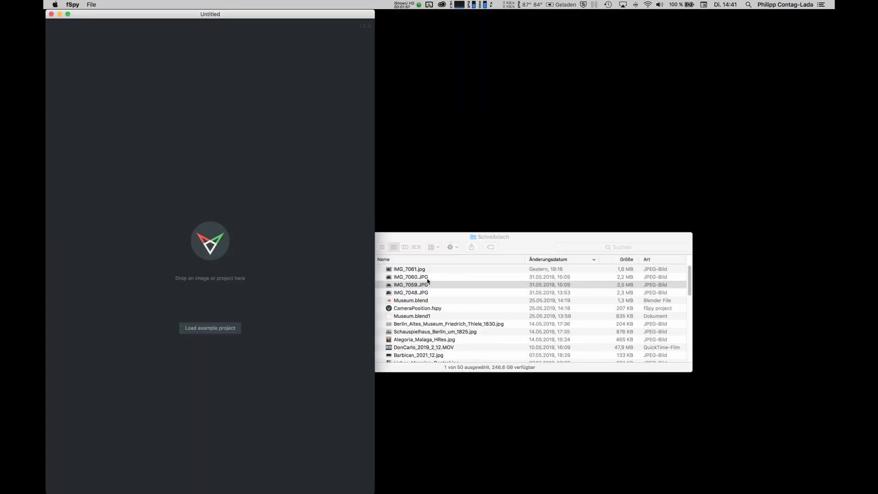
pyautogui.moveTo(411, 286); pyautogui.dragTo(172, 86)
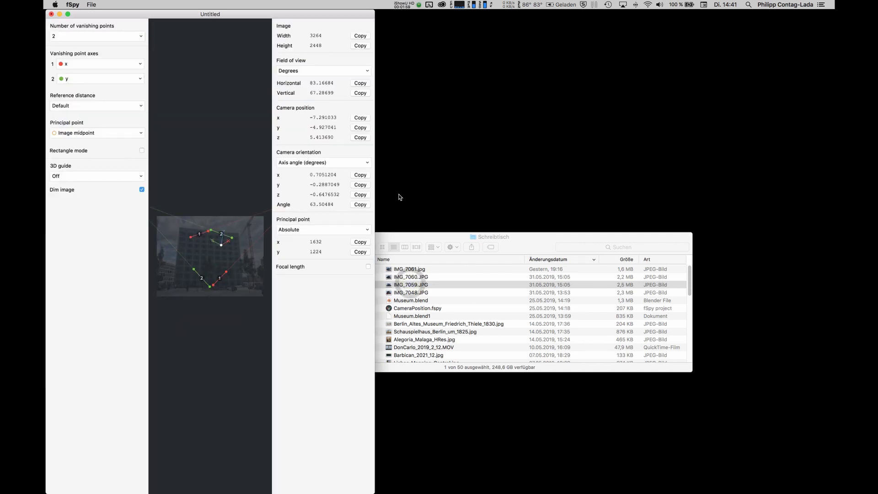
pyautogui.moveTo(374, 473); pyautogui.dragTo(833, 472)
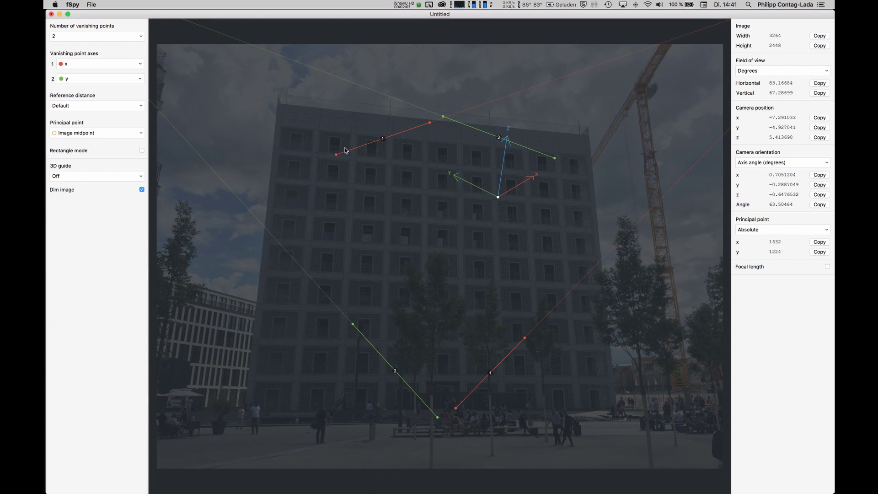
# Step: Set the second vanishing axis to z and lay the red x lines along the roof and base edges
pyautogui.click(123, 86)
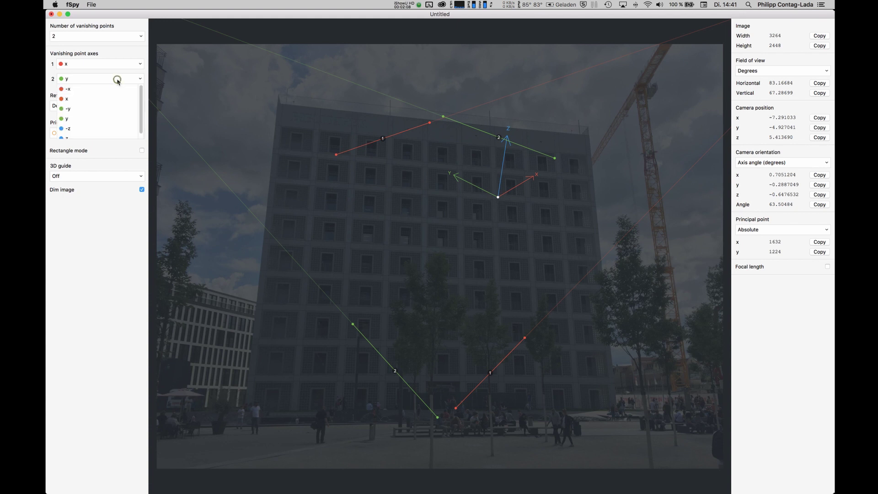
pyautogui.click(90, 137)
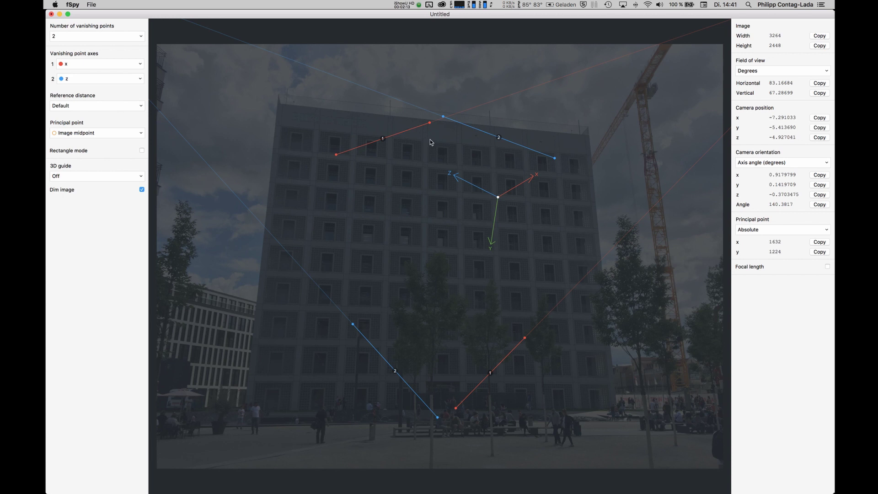
pyautogui.moveTo(337, 155); pyautogui.dragTo(287, 104)
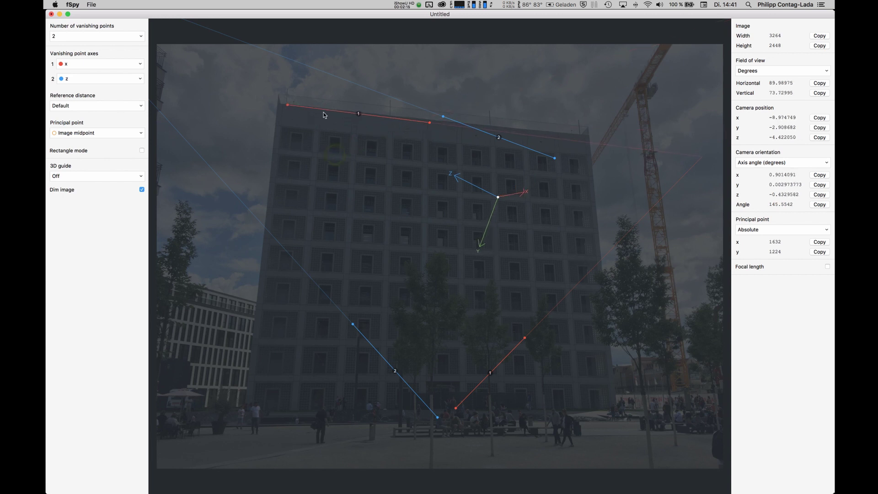
pyautogui.moveTo(429, 123); pyautogui.dragTo(569, 135)
pyautogui.moveTo(456, 408); pyautogui.dragTo(295, 373)
pyautogui.moveTo(524, 338); pyautogui.dragTo(565, 392)
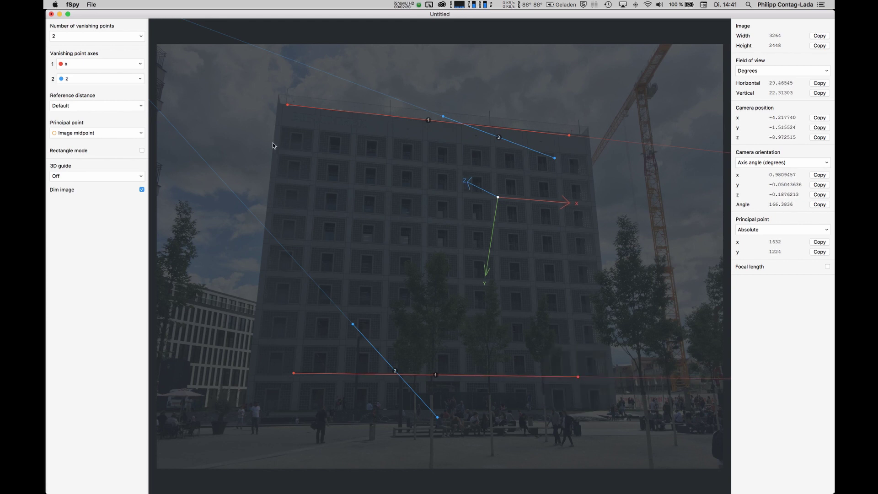
# Step: Fine-tune the red x lines' endpoints on the roof corner and building base
pyautogui.click(141, 189)
pyautogui.click(142, 190)
pyautogui.moveTo(569, 135); pyautogui.dragTo(575, 128)
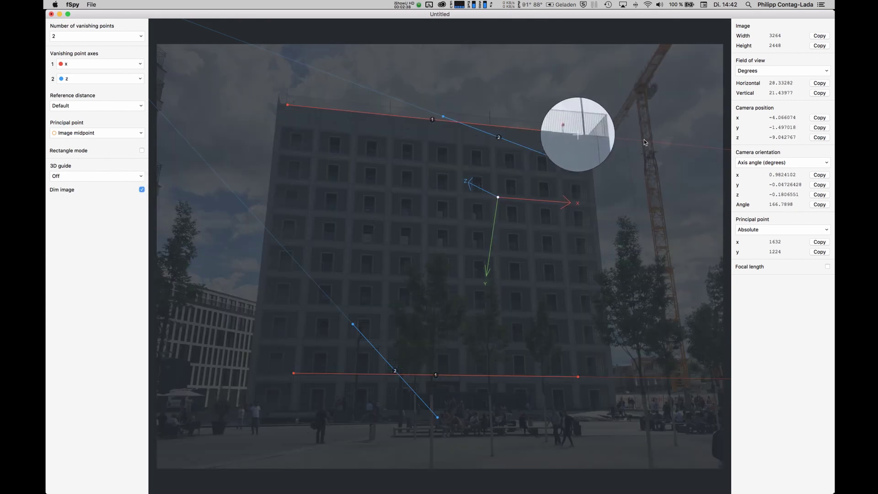
pyautogui.moveTo(580, 130); pyautogui.dragTo(578, 134)
pyautogui.moveTo(287, 105); pyautogui.dragTo(308, 106)
pyautogui.moveTo(293, 373); pyautogui.dragTo(297, 375)
# Step: Lay the blue z lines along the building's vertical edges and move the origin onto the lower facade
pyautogui.moveTo(443, 116); pyautogui.dragTo(607, 374)
pyautogui.moveTo(353, 323); pyautogui.dragTo(281, 125)
pyautogui.moveTo(438, 418); pyautogui.dragTo(254, 377)
pyautogui.moveTo(607, 374); pyautogui.dragTo(622, 428)
pyautogui.moveTo(489, 202); pyautogui.dragTo(397, 333)
pyautogui.click(115, 132)
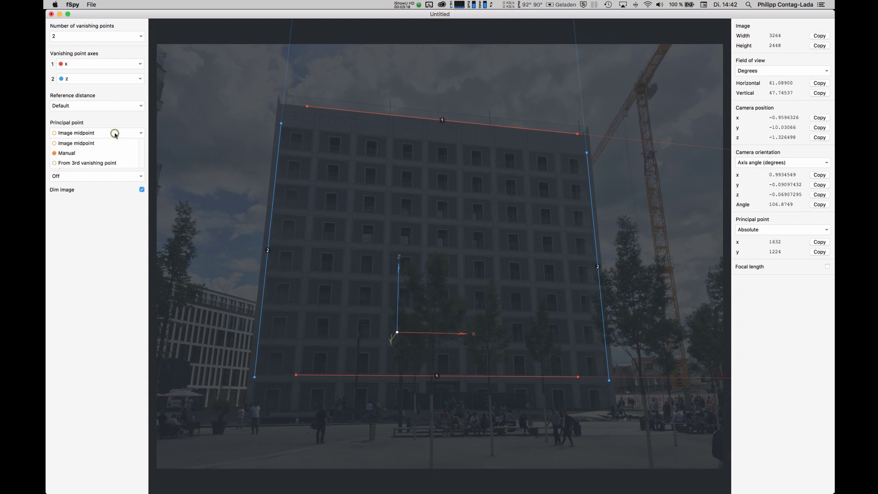
# Step: Use 'From 3rd vanishing point' and anchor the green lines at the façade's two top corners
pyautogui.click(107, 163)
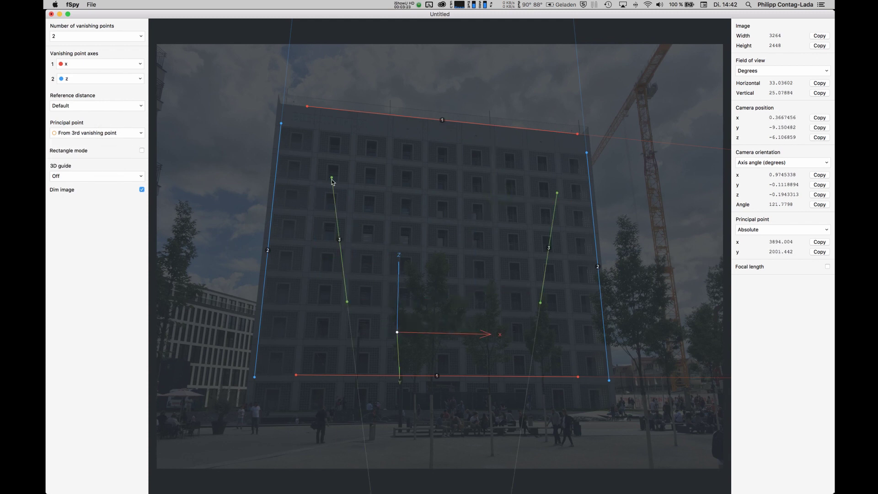
pyautogui.moveTo(332, 178); pyautogui.dragTo(280, 96)
pyautogui.moveTo(351, 303); pyautogui.dragTo(267, 105)
pyautogui.moveTo(558, 193); pyautogui.dragTo(588, 126)
pyautogui.moveTo(541, 303); pyautogui.dragTo(574, 139)
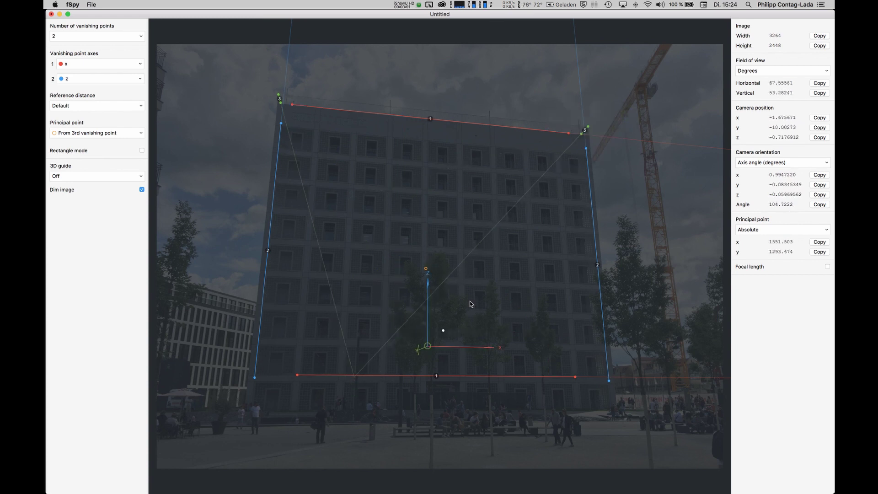
# Step: Place the 3D origin on the plaza ground and a 4 m x-axis reference line across the plaza
pyautogui.moveTo(427, 346); pyautogui.dragTo(444, 411)
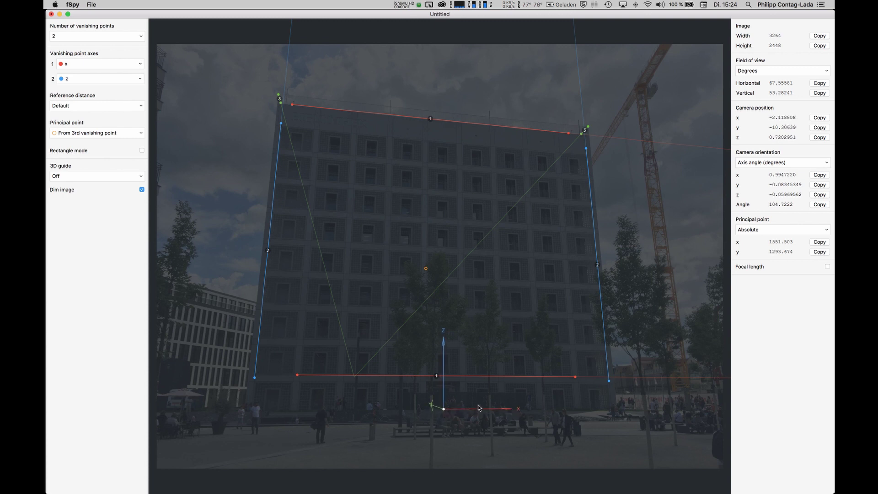
pyautogui.click(104, 110)
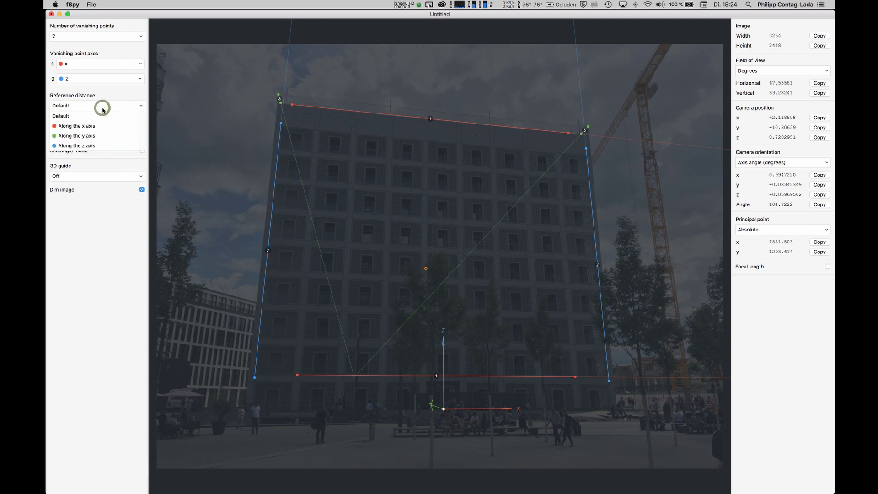
pyautogui.click(77, 123)
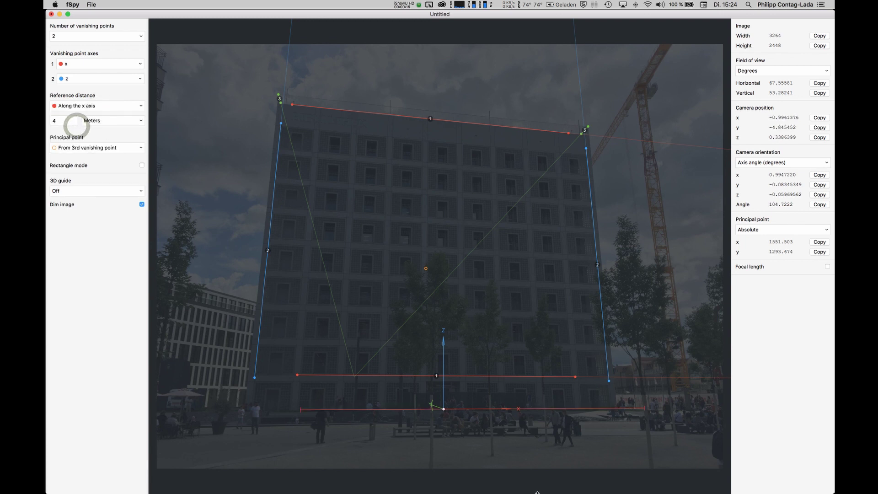
pyautogui.moveTo(301, 412); pyautogui.dragTo(244, 412)
pyautogui.moveTo(645, 413); pyautogui.dragTo(647, 413)
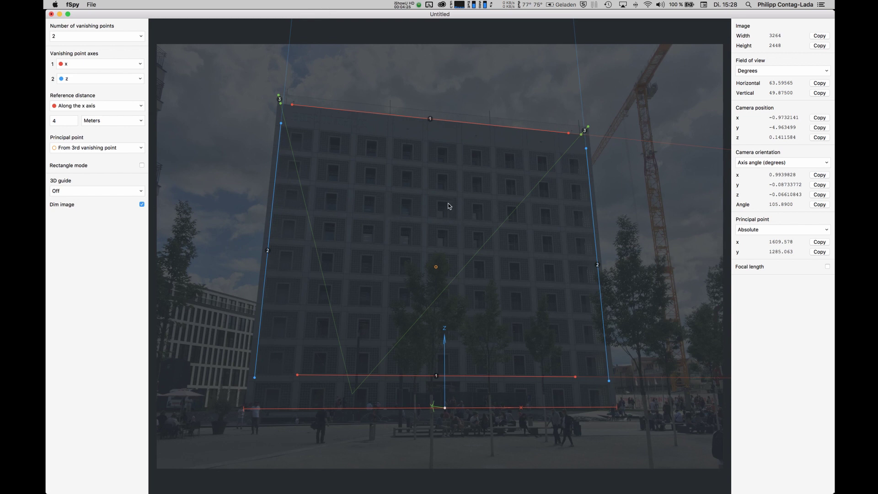
pyautogui.press('super+Tab')
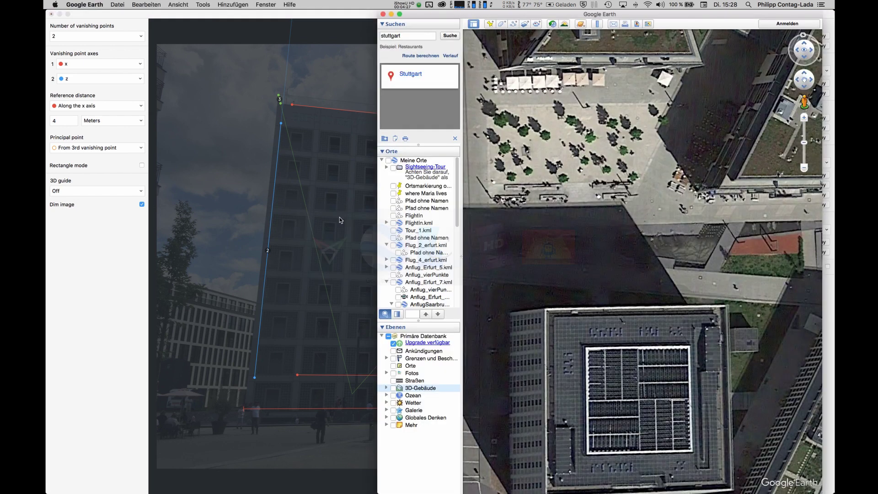
# Step: Measure the library's front roof edge with the Ruler, reading about 43,96 m
pyautogui.click(599, 25)
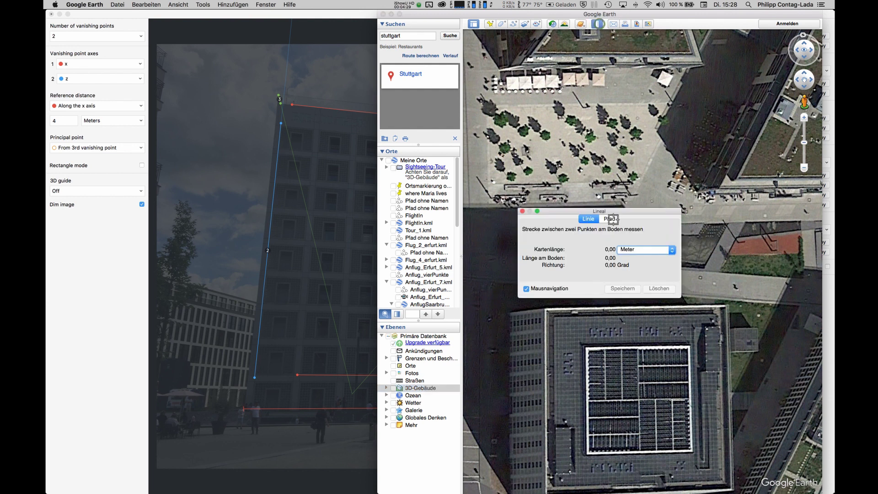
pyautogui.click(545, 310)
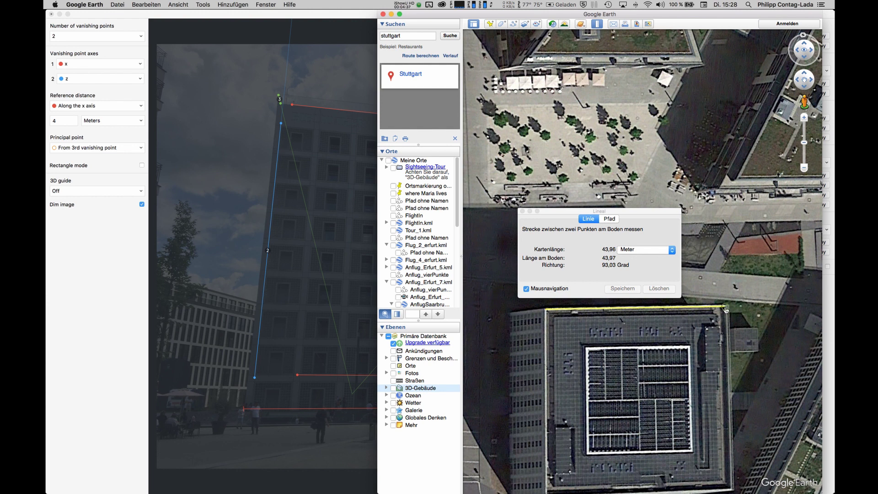
# Step: Change fSpy's reference distance from 4 to 44 metres and narrow the window beside Google Earth
pyautogui.click(280, 381)
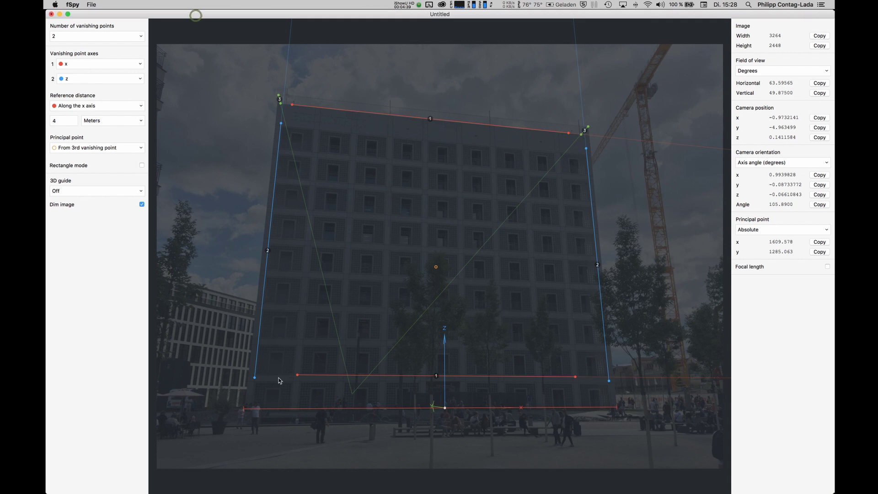
pyautogui.click(63, 121)
pyautogui.write('4')
pyautogui.press('Return')
pyautogui.moveTo(834, 193); pyautogui.dragTo(375, 204)
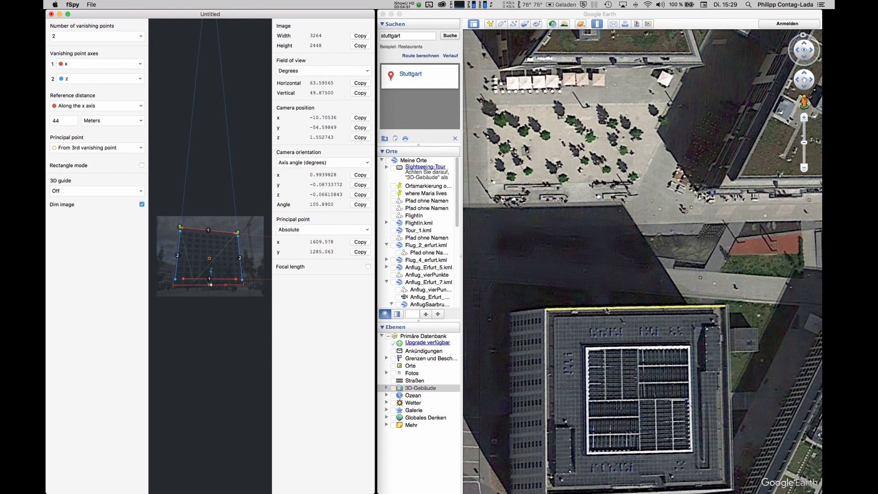
# Step: Measure about 54 m out from the library's front edge and zoom in on that point
pyautogui.click(539, 304)
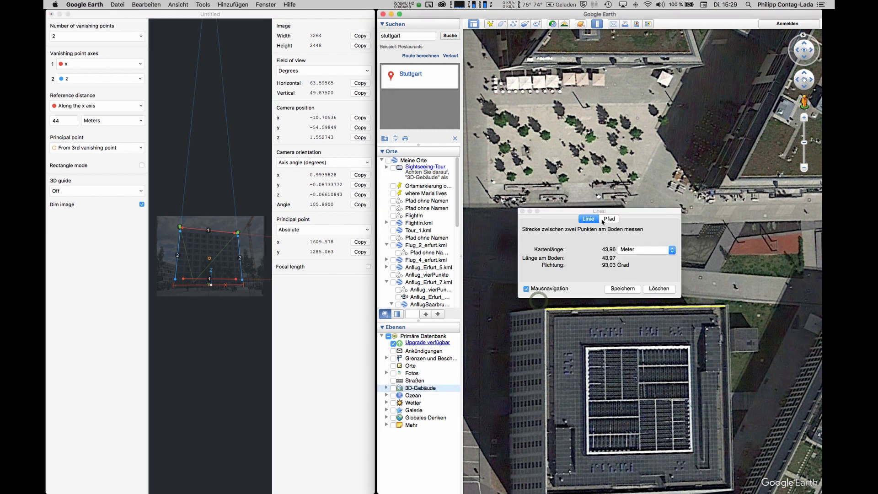
pyautogui.moveTo(602, 213); pyautogui.dragTo(616, 367)
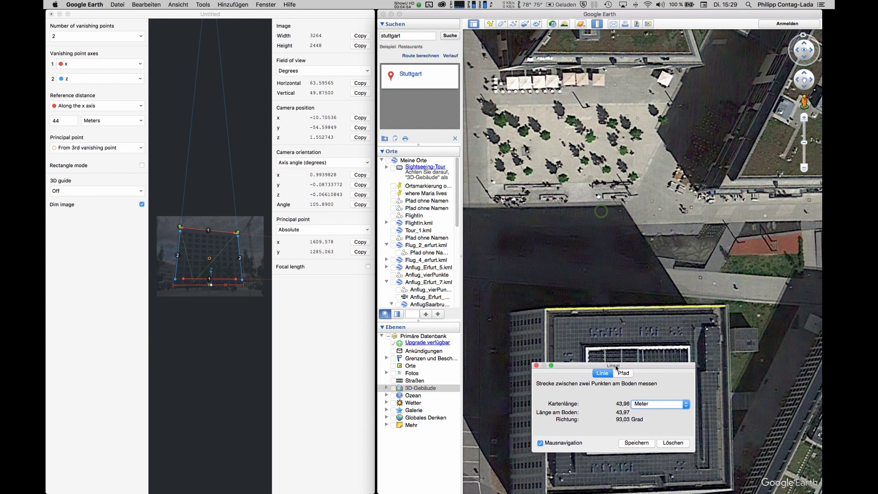
pyautogui.click(606, 303)
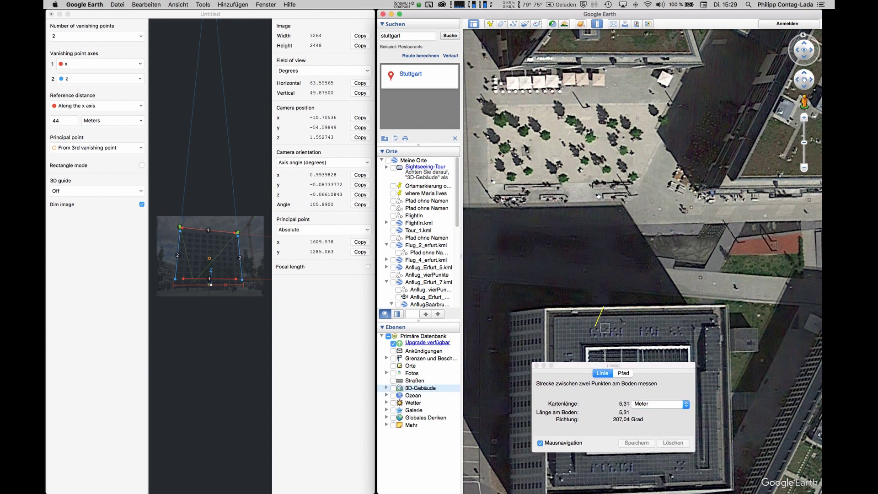
pyautogui.click(600, 89)
pyautogui.scroll(5, 604, 91)
pyautogui.scroll(3, 603, 98)
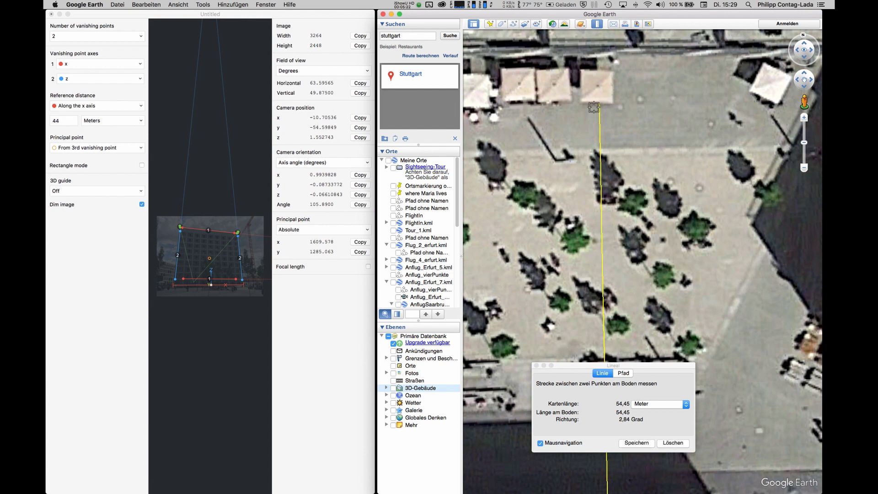
# Step: Measure about 10,65 m sideways from the 54 m point across the plaza
pyautogui.click(539, 116)
pyautogui.click(534, 143)
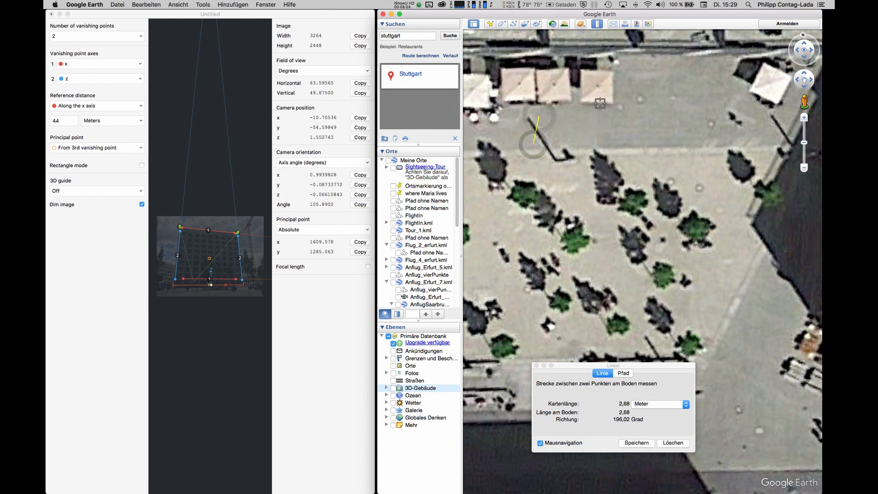
pyautogui.click(600, 103)
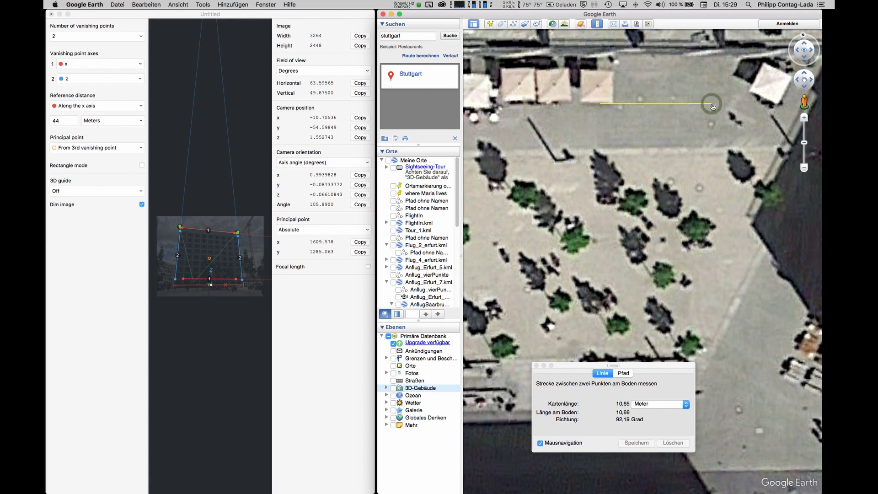
pyautogui.click(712, 107)
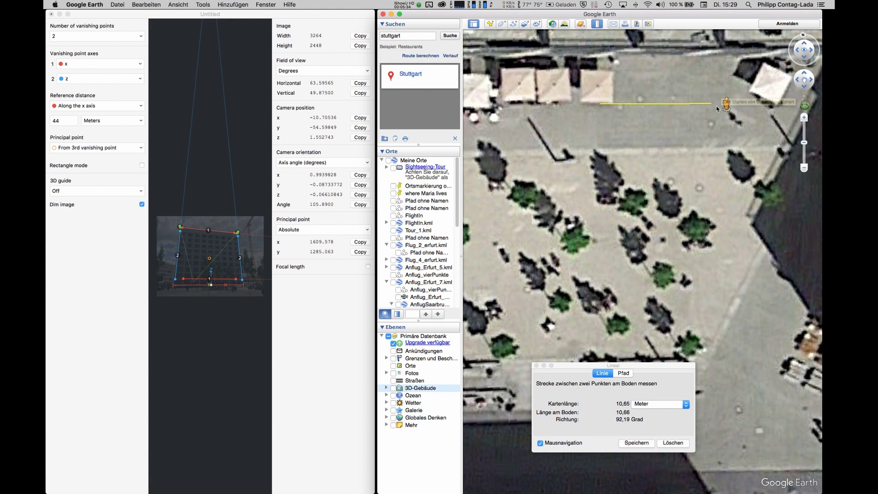
# Step: Enter ground view at the ruler's end with 3D-Gebäude on, face the library, then show the photo
pyautogui.moveTo(717, 108); pyautogui.dragTo(713, 106)
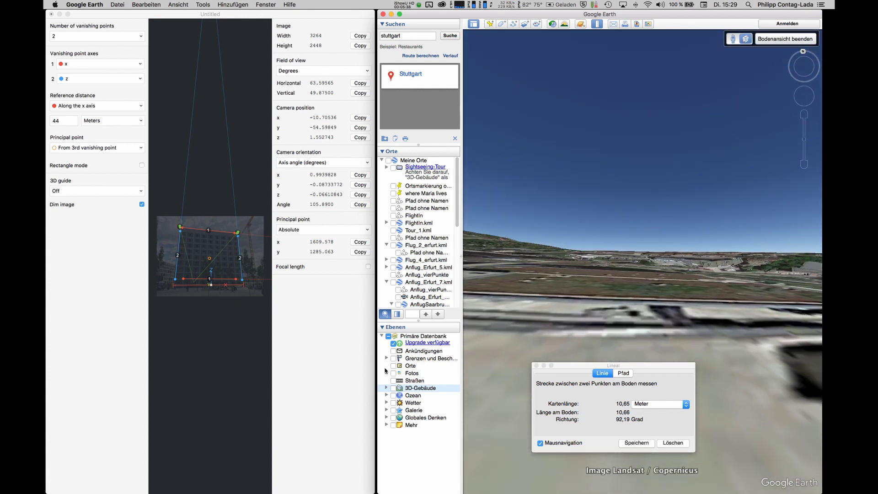
pyautogui.click(393, 388)
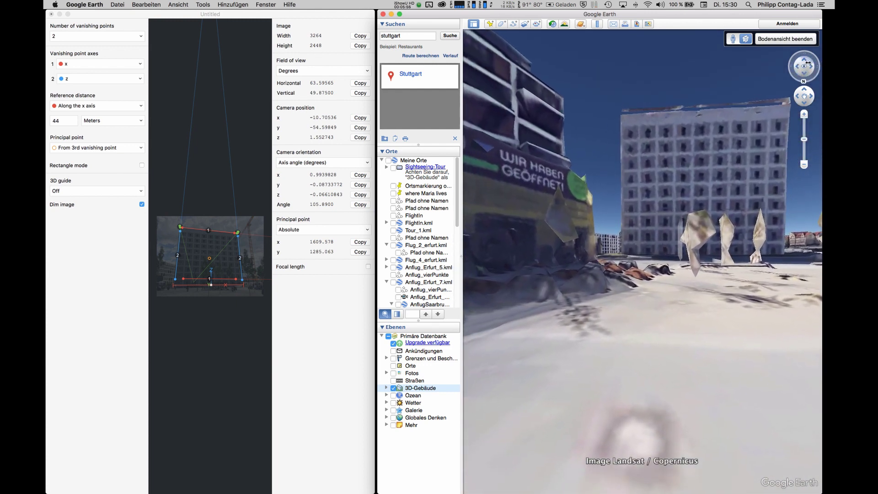
pyautogui.moveTo(805, 65); pyautogui.dragTo(804, 67)
pyautogui.moveTo(804, 140); pyautogui.dragTo(810, 118)
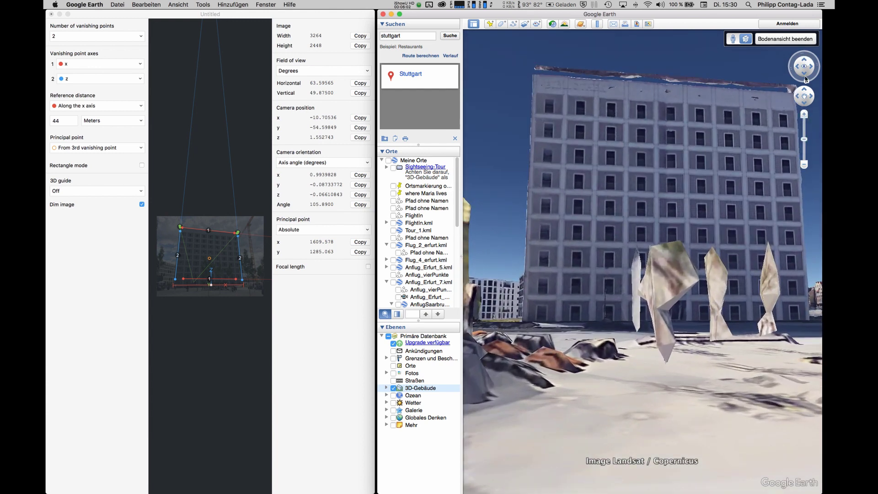
pyautogui.moveTo(804, 67); pyautogui.dragTo(804, 68)
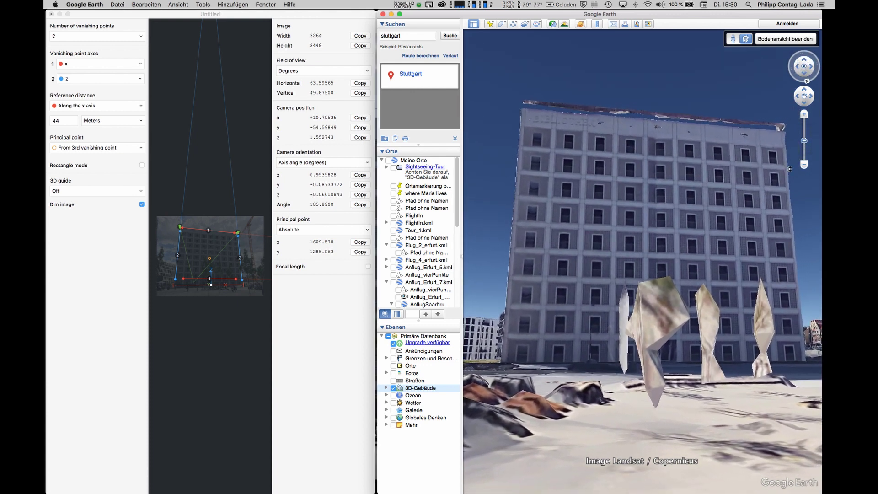
pyautogui.press('super+Tab')
pyautogui.press('super+Tab')
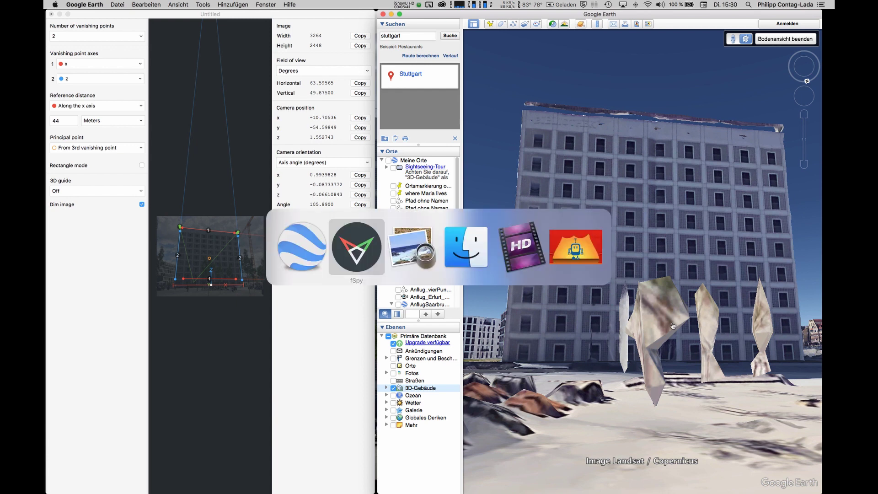
# Step: Bring IMG_7059.JPG forward and narrow its window so Google Earth's ground view shows beside it
pyautogui.click(683, 26)
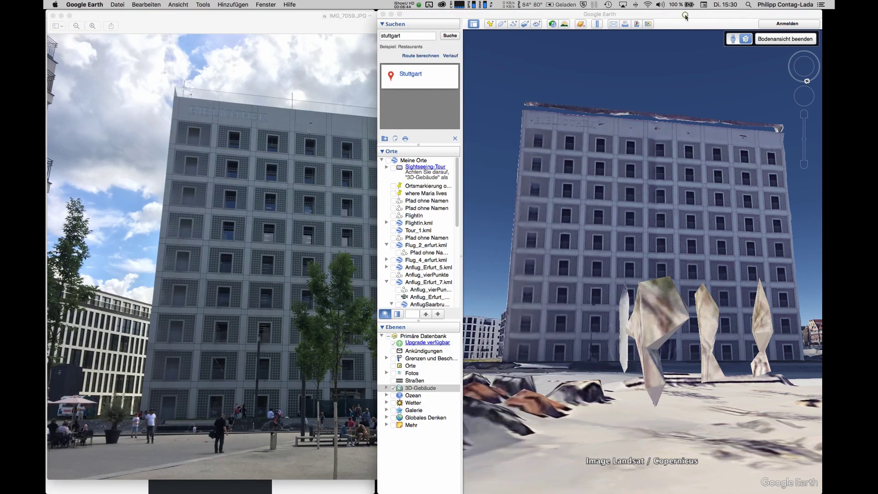
pyautogui.click(268, 18)
pyautogui.moveTo(640, 313); pyautogui.dragTo(453, 317)
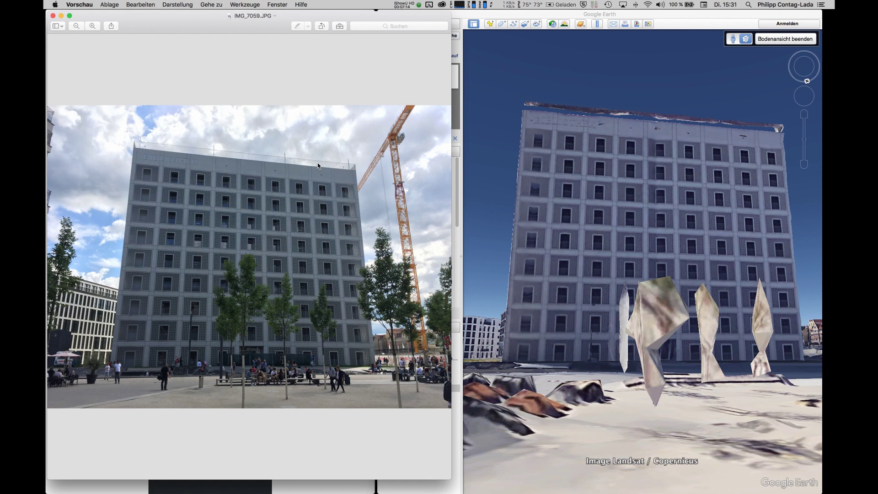
# Step: Turn the Google Earth ground view right and fly toward the building entrance with the round logo
pyautogui.click(480, 263)
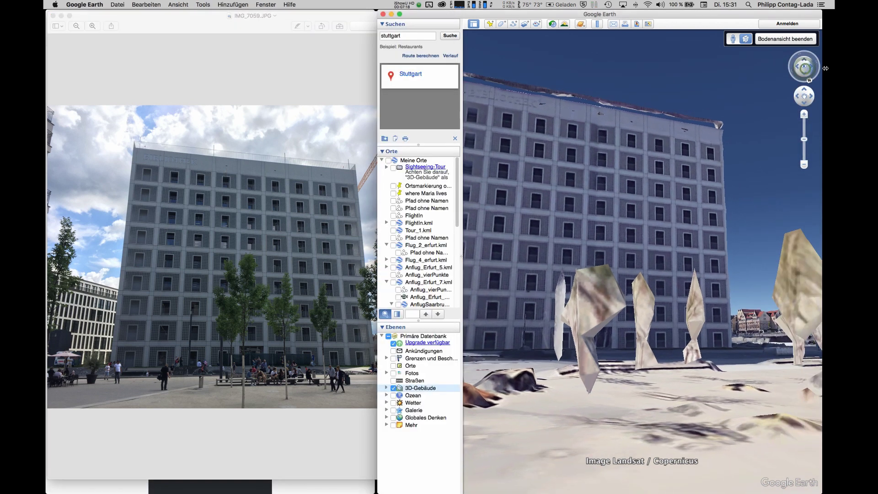
pyautogui.click(812, 67)
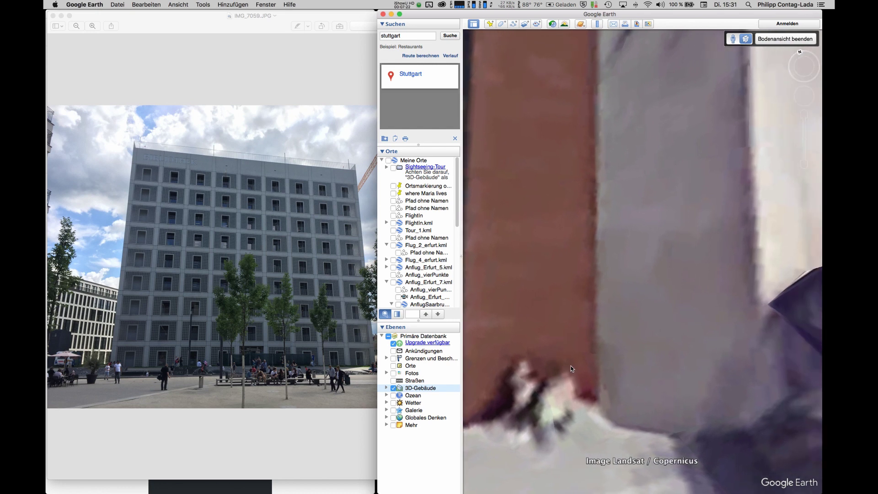
pyautogui.doubleClick(568, 362)
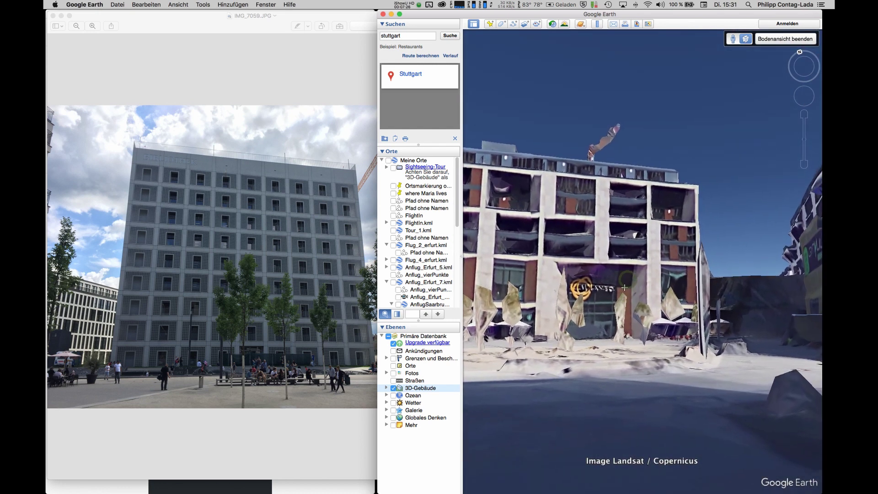
pyautogui.doubleClick(624, 335)
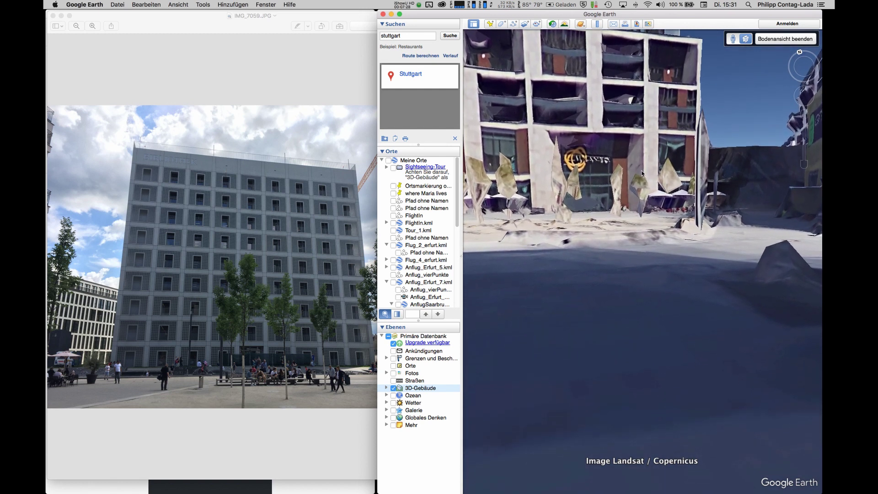